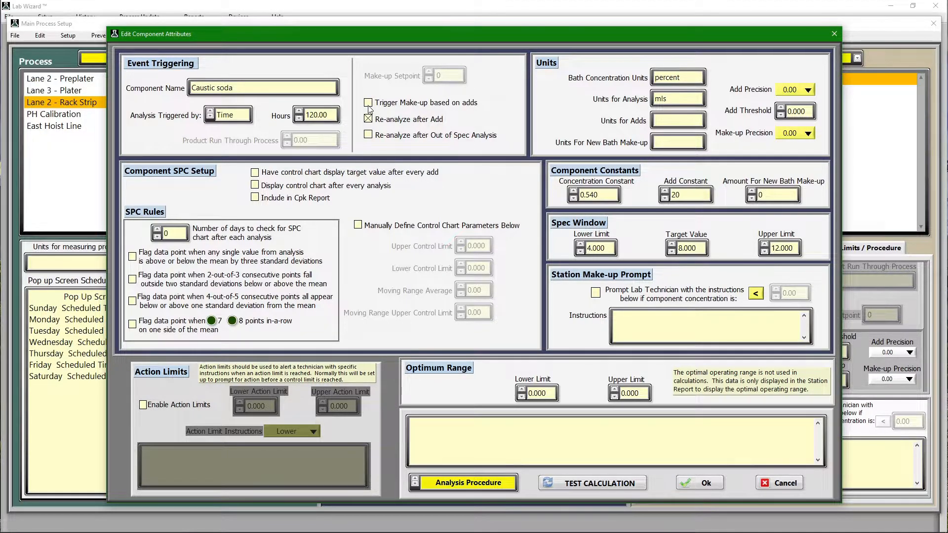
Enable triggering make-up based on adds for Caustic soda, with adds measured in mls and a make-up setpoint of 10000
left_click(368, 102)
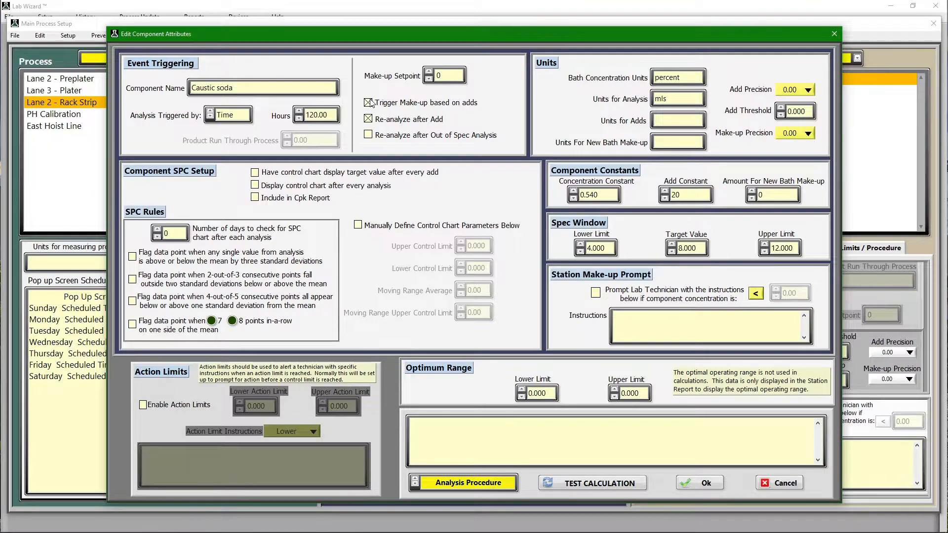
left_click(682, 118)
type("mls")
double_click(438, 75)
type("10000")
Enable the station make-up prompt for concentrations > 10, with the instructions "The concentration is too high, rebuild the station"
left_click(595, 293)
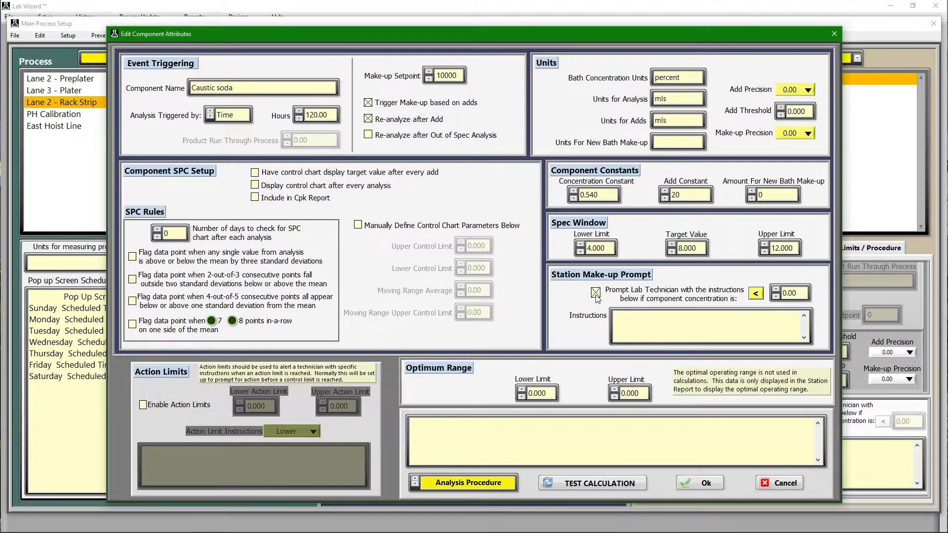
left_click(785, 293)
type("10")
left_click(756, 296)
type("he concentration is too h")
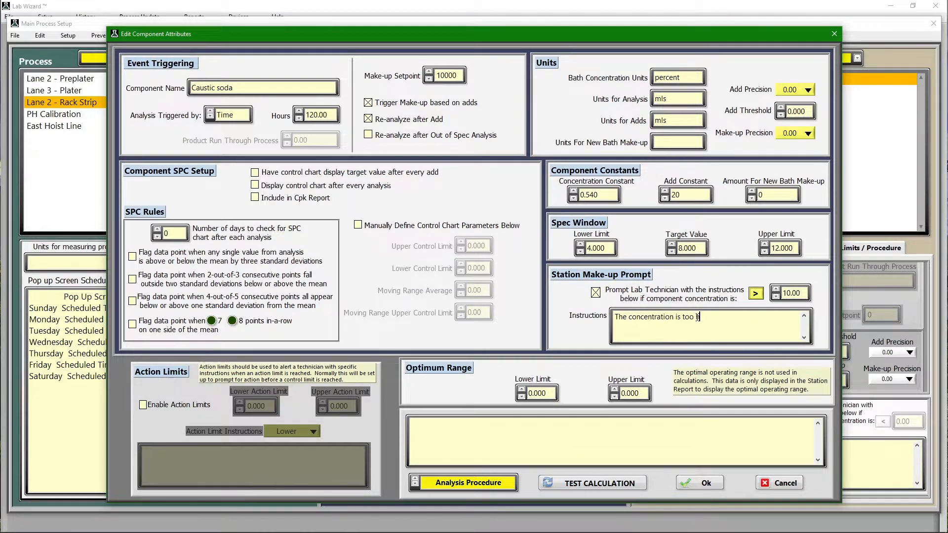
type("igh, rebuild the station")
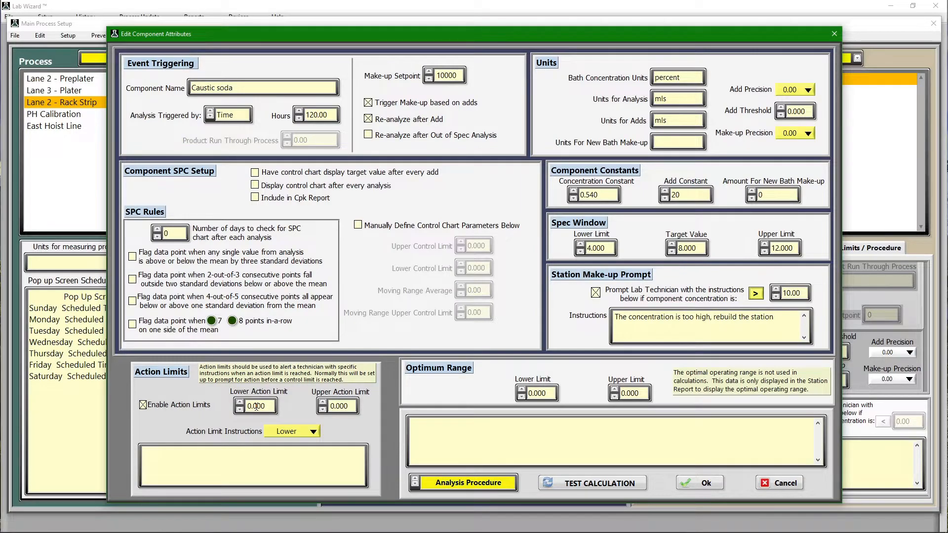
Enable action limits with an upper action limit of 10 and the upper instructions "Adjust temperature of station"
left_click(341, 407)
type("10")
left_click(313, 432)
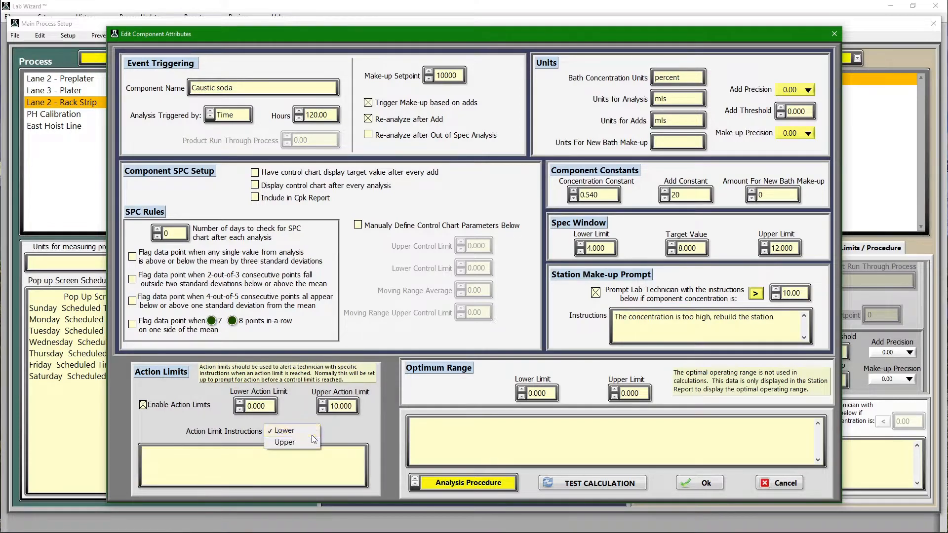
left_click(300, 443)
left_click(253, 454)
type("Adjust")
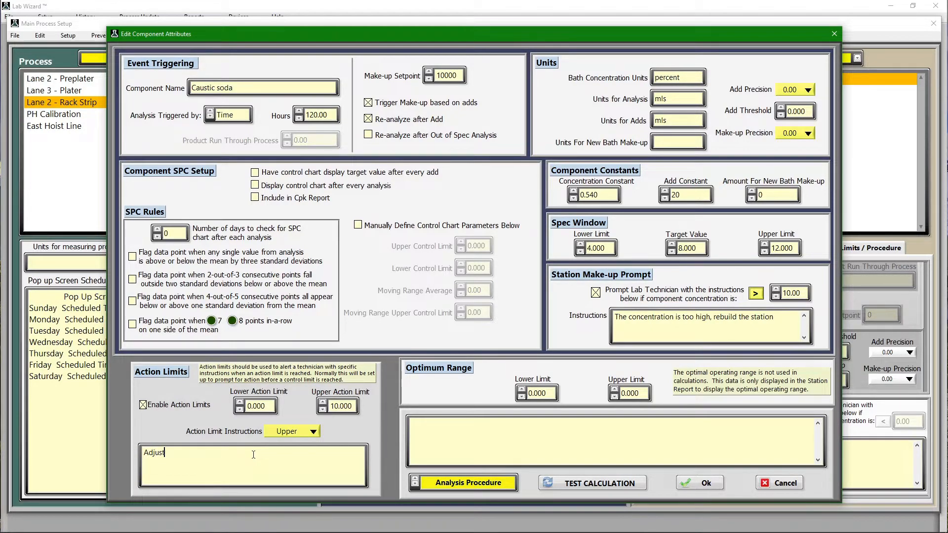
type(" temperature of station")
Enter the make-up instructions "Dissolve in water before adding to the station" and save the component attributes
left_click(470, 484)
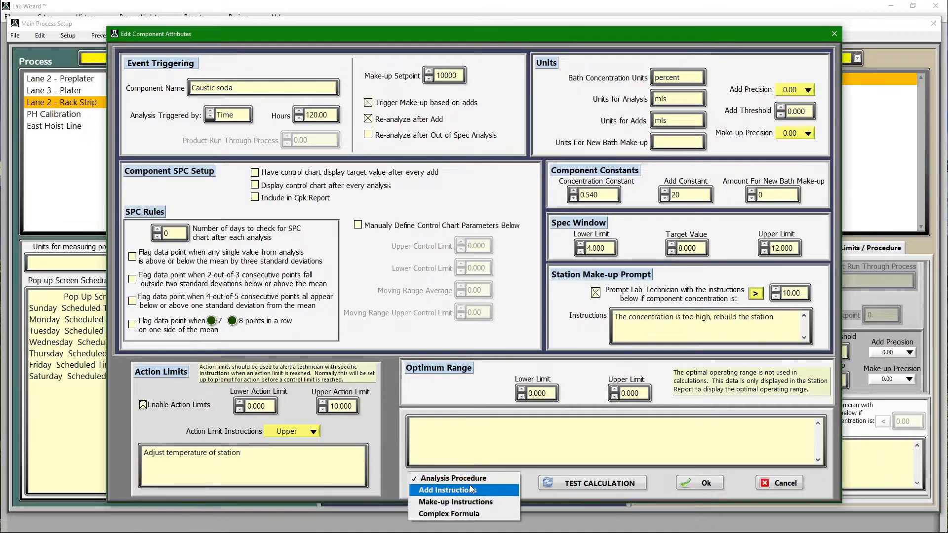
left_click(448, 503)
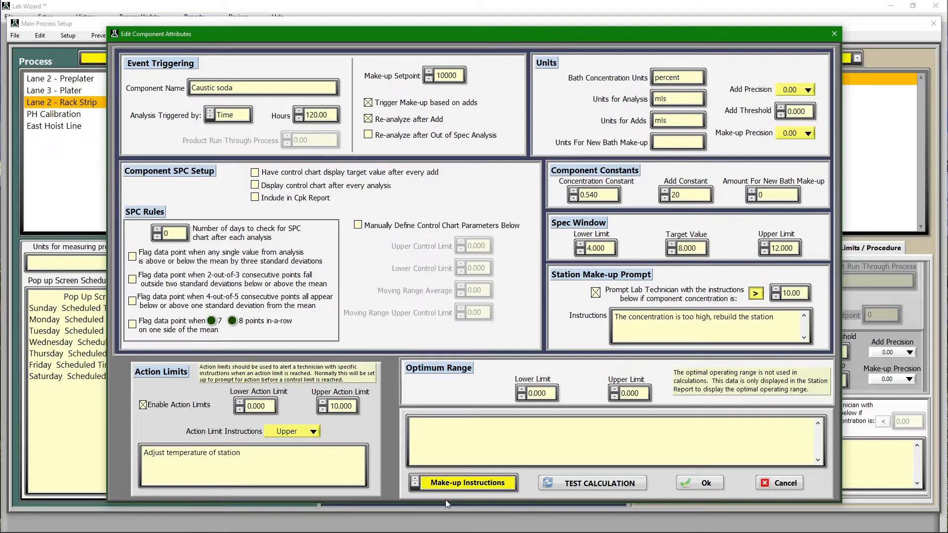
double_click(489, 449)
type("Dis")
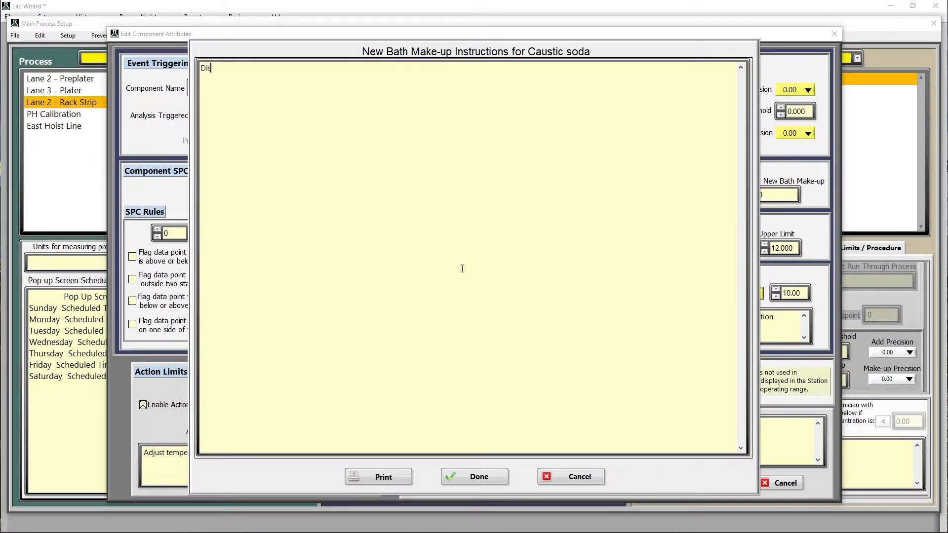
type("solve in wat")
type("er before")
type(" addint")
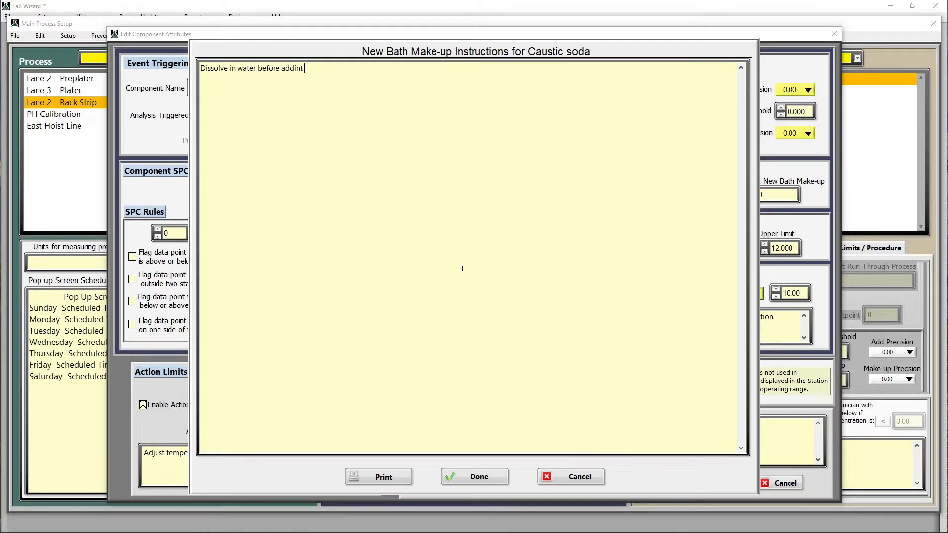
key("BackSpace")
type("g to the")
type(" station")
left_click(473, 477)
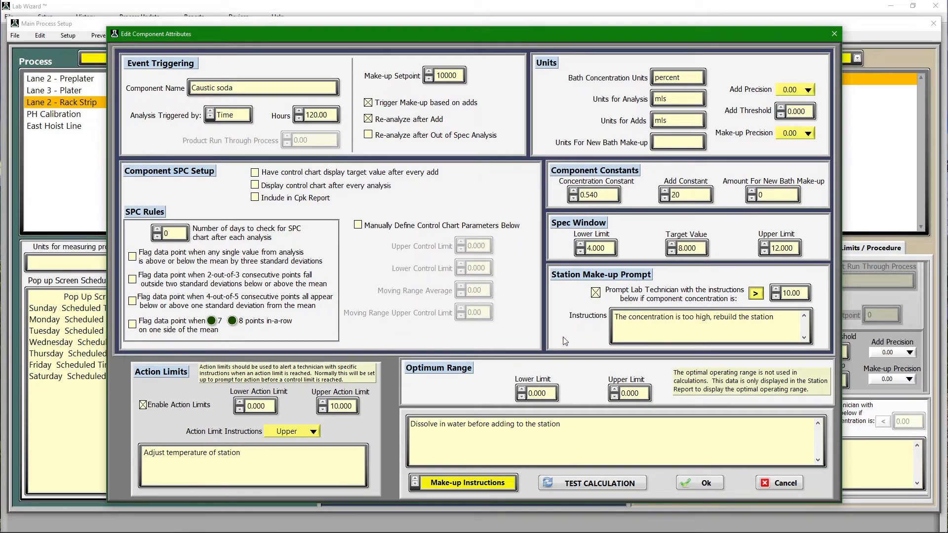
left_click(705, 484)
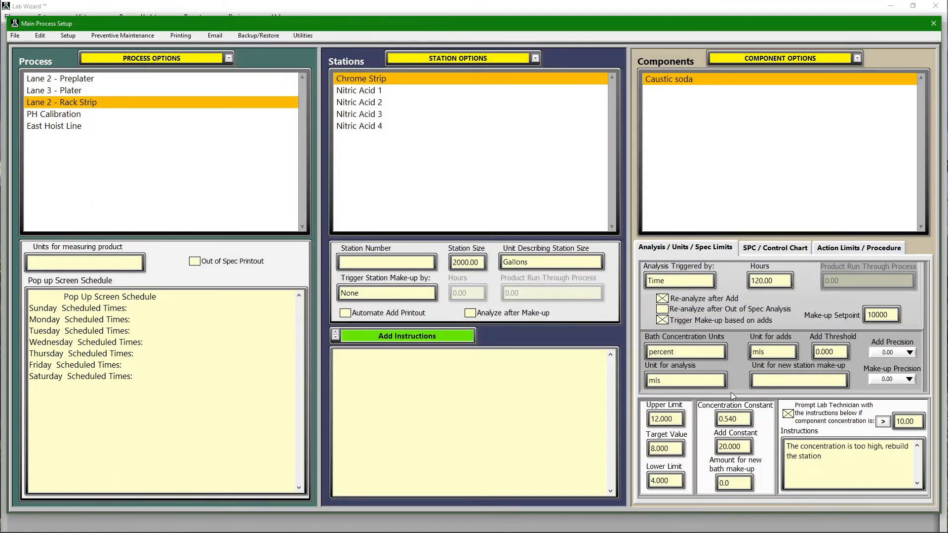